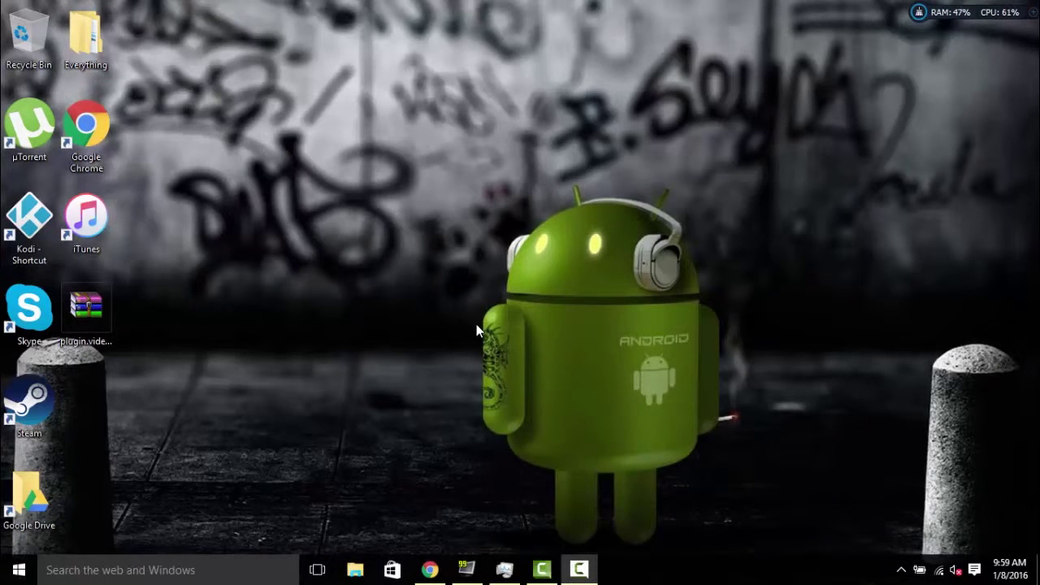
Restore the Chrome window showing the Kodi v15.2 'Isengard' downloads page
click(429, 570)
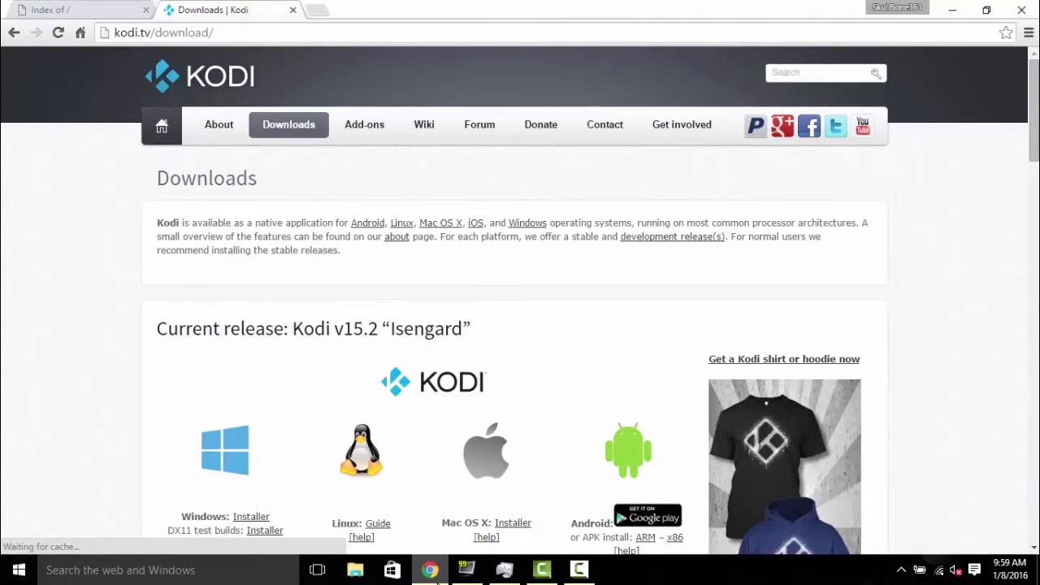
Download plugin.video.hubwizard-1.1.9.zip from the TVAddons listing and copy it onto the desktop
click(77, 8)
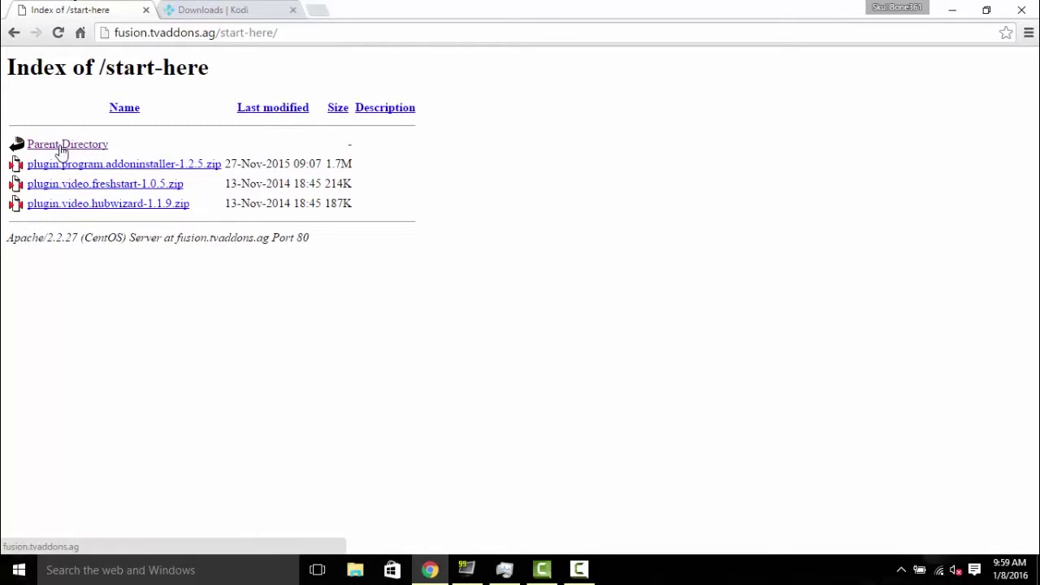
click(94, 205)
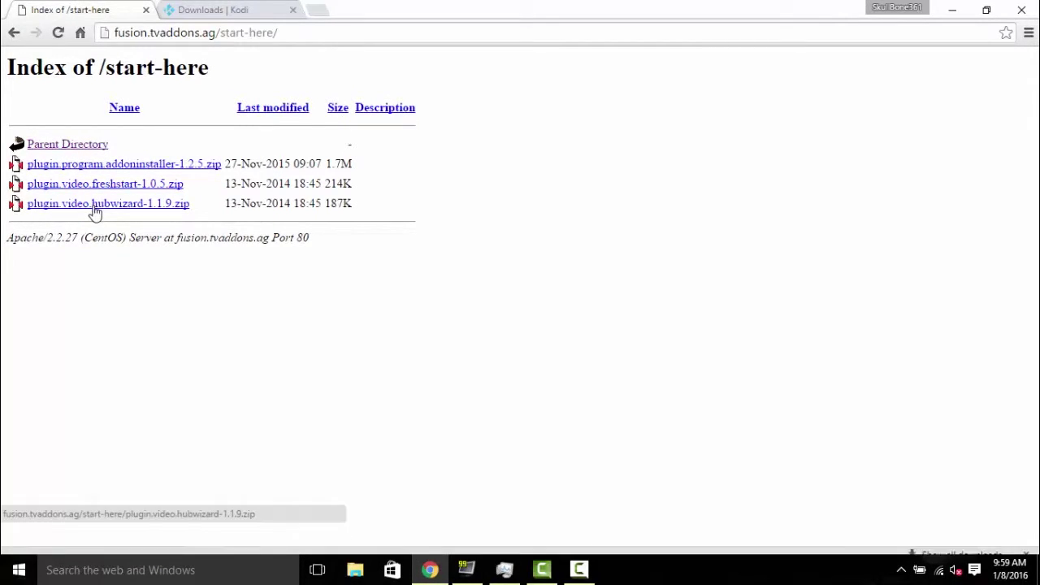
click(984, 9)
mouse_move(459, 546)
mouse_down()
mouse_move(241, 402)
mouse_move(302, 365)
mouse_up()
click(670, 22)
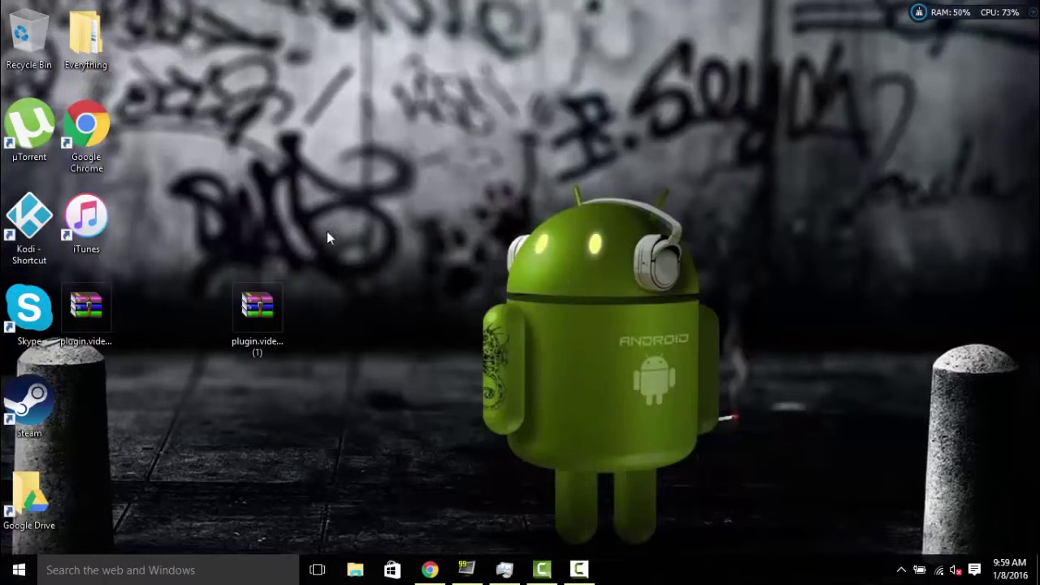
mouse_move(283, 316)
mouse_down()
mouse_move(475, 278)
mouse_move(486, 302)
mouse_up()
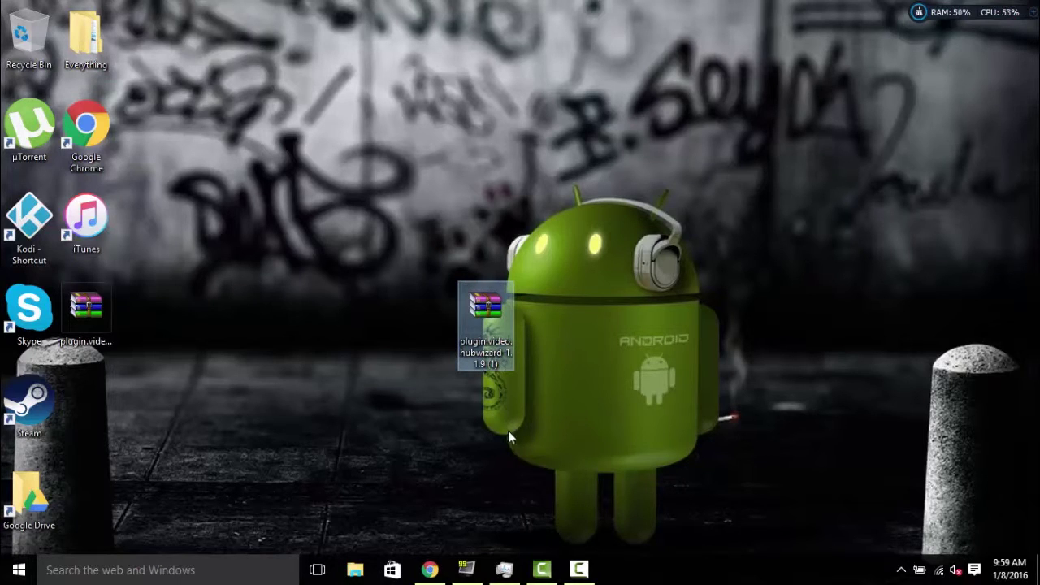
Return to the Kodi downloads page in a maximized browser, scroll it, then close Chrome
click(429, 569)
click(535, 37)
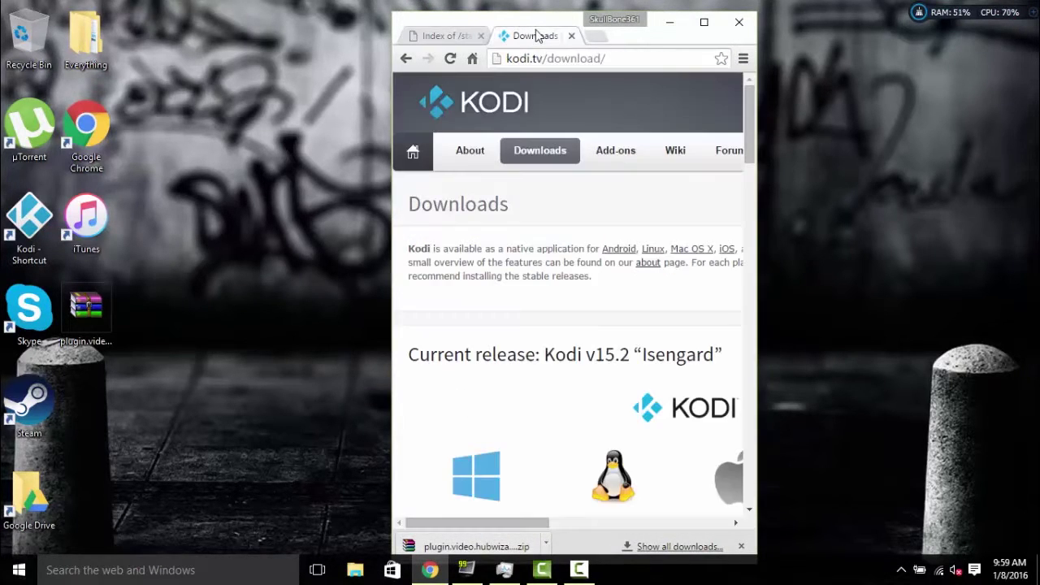
click(703, 22)
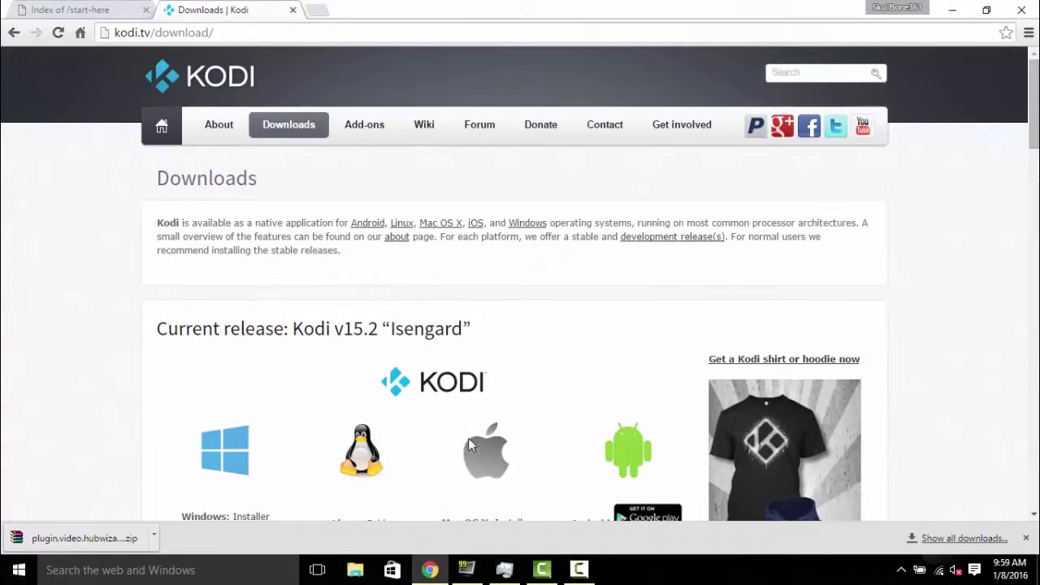
scroll(387, 434, down, 3)
scroll(373, 382, down, 1)
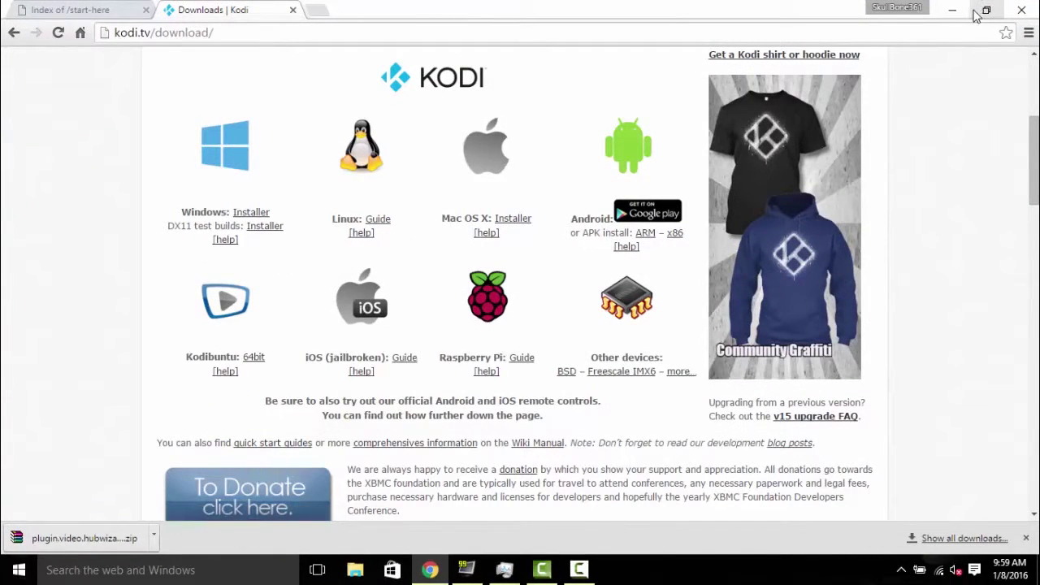
click(1017, 12)
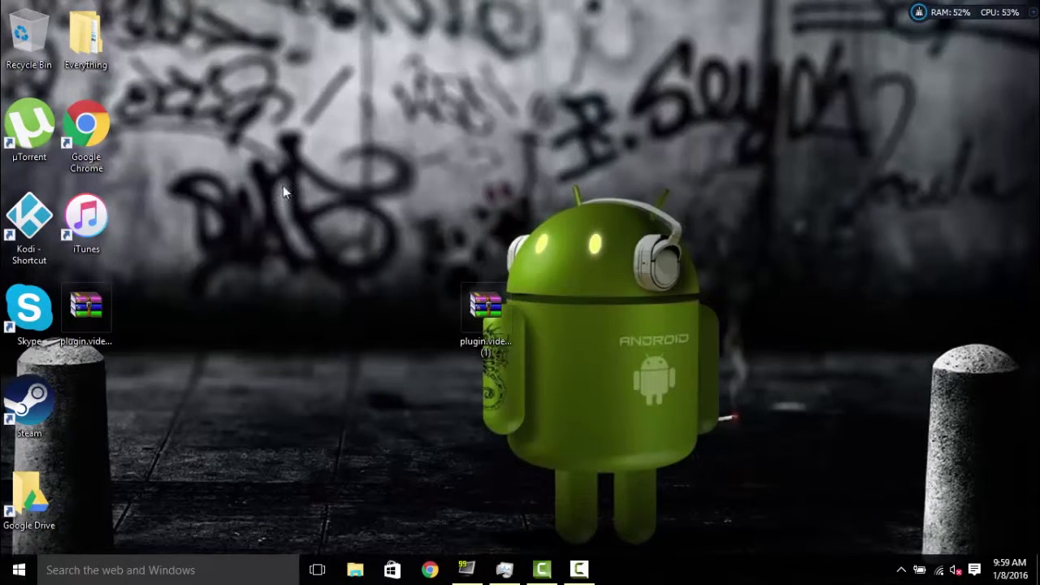
Launch Kodi and reach Install from zip file under System > Settings > Add-ons
double_click(21, 225)
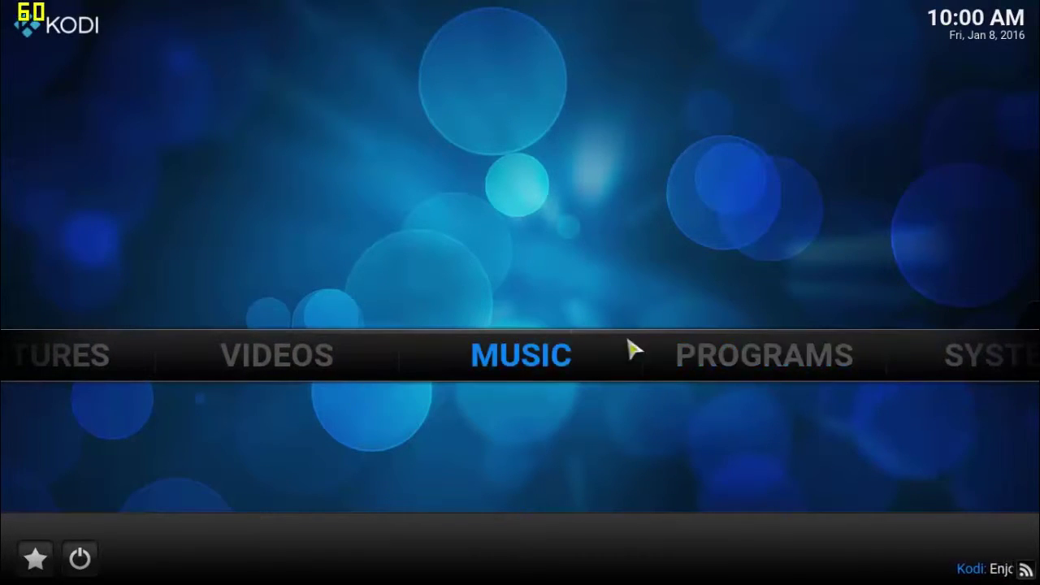
mouse_move(925, 358)
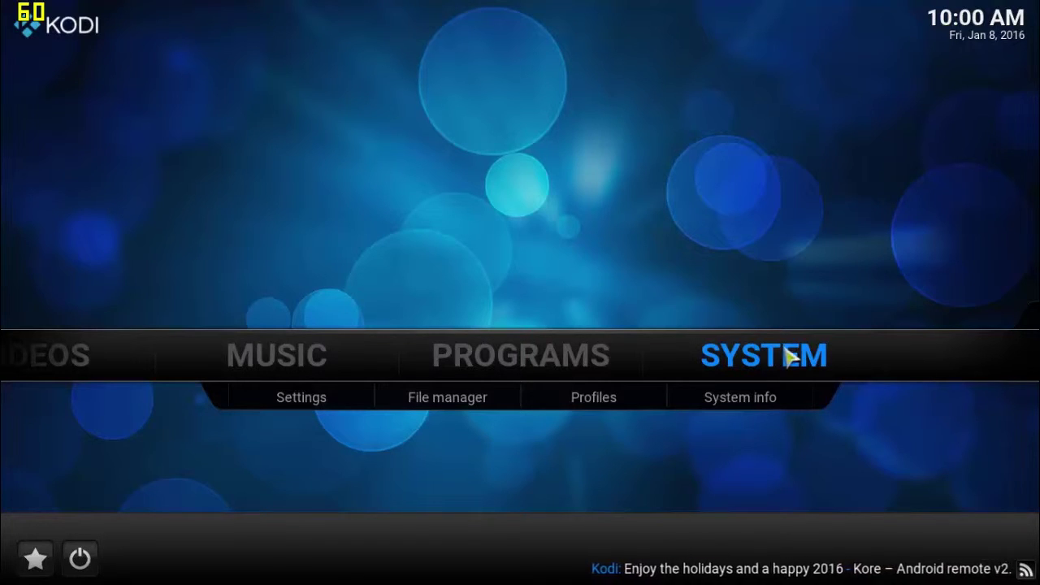
click(788, 355)
click(226, 375)
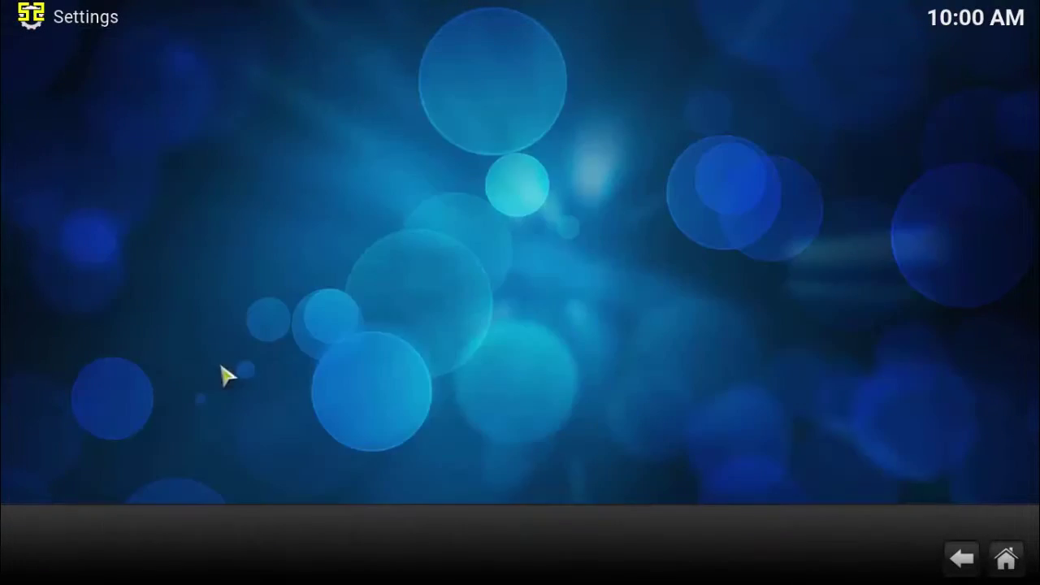
click(163, 186)
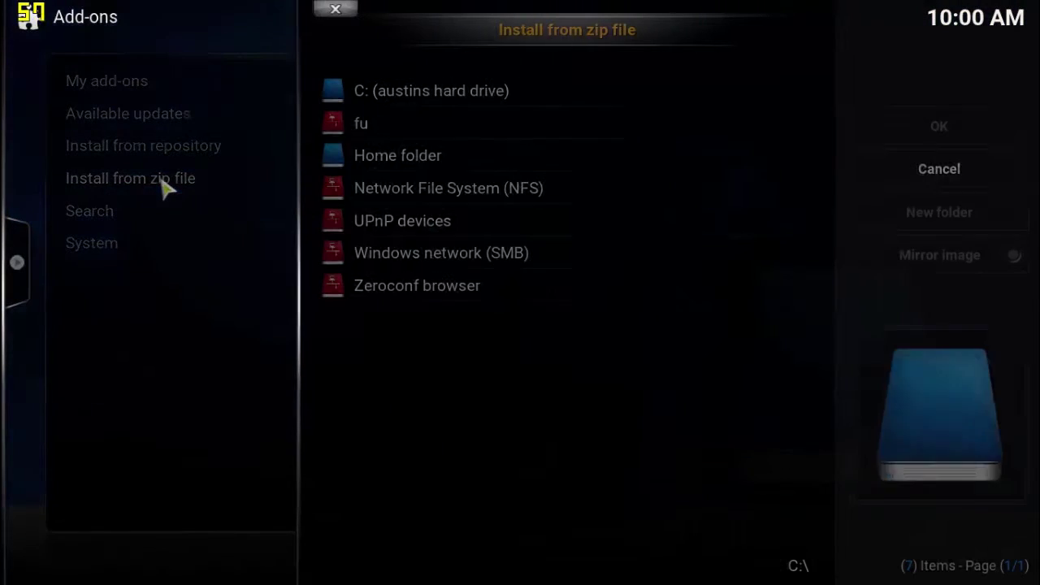
Install the hubwizard zip from the user's Desktop folder on C:, enabling Config Wizard
click(437, 95)
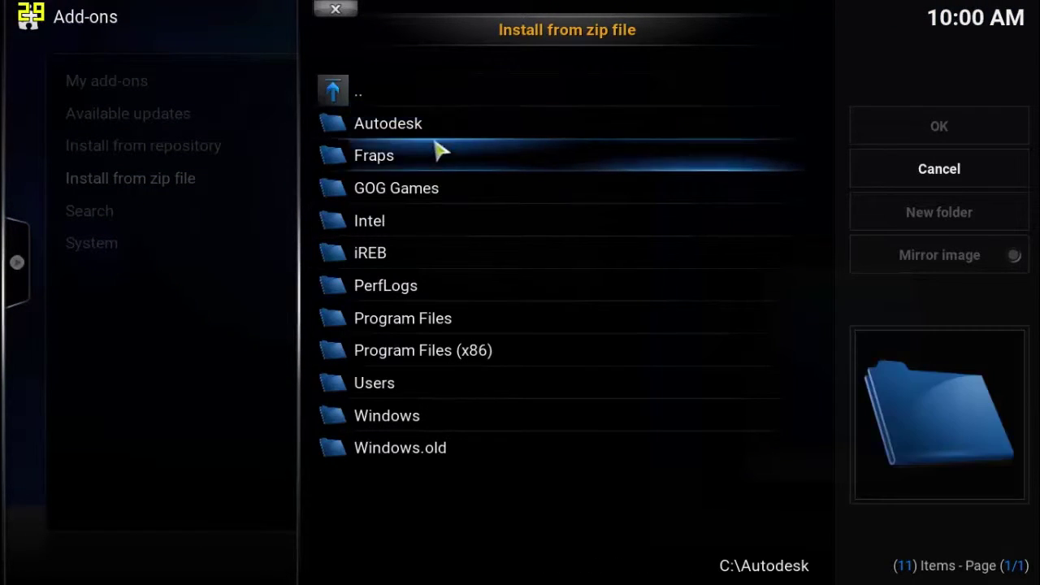
click(420, 397)
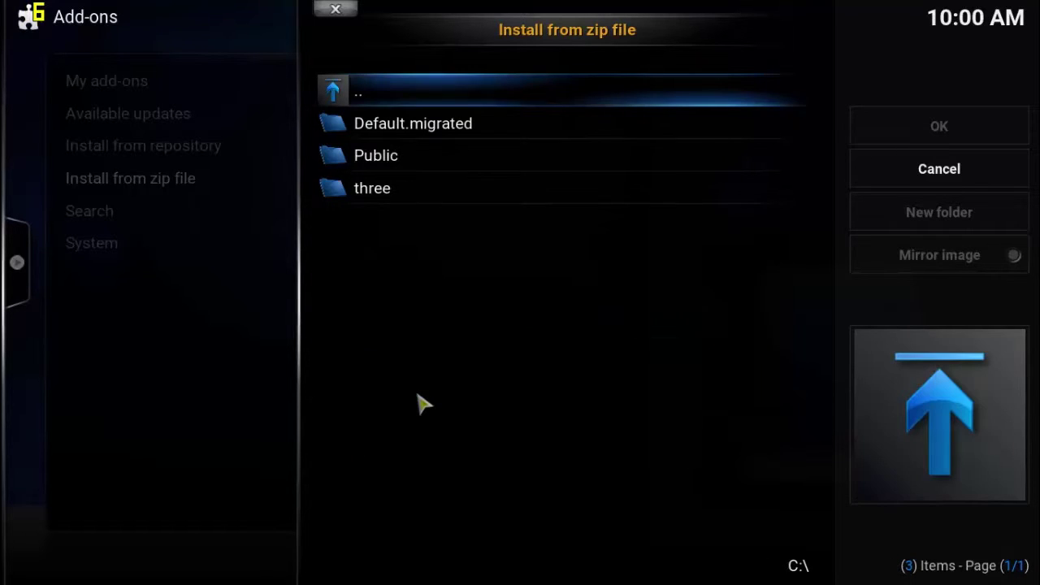
click(400, 199)
click(394, 199)
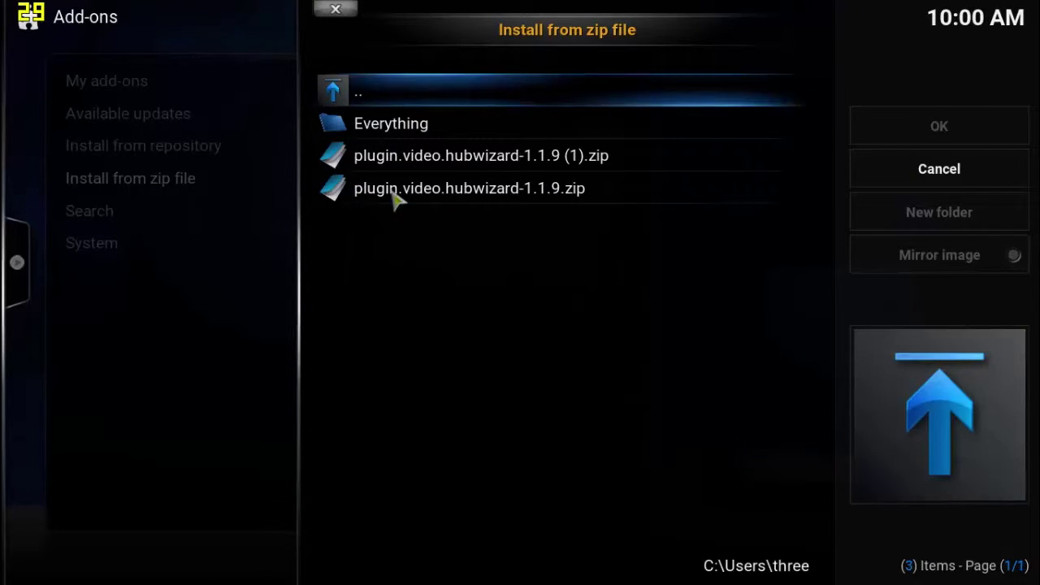
click(530, 161)
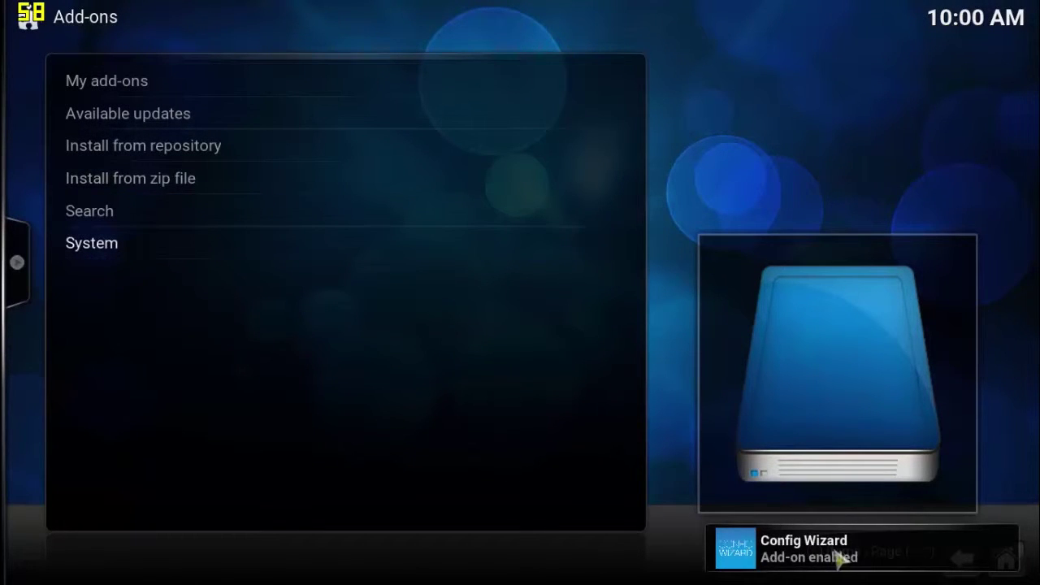
Run Config Wizard from Programs add-ons, choose WINDOWS, and accept the TVADDONS customization
click(967, 570)
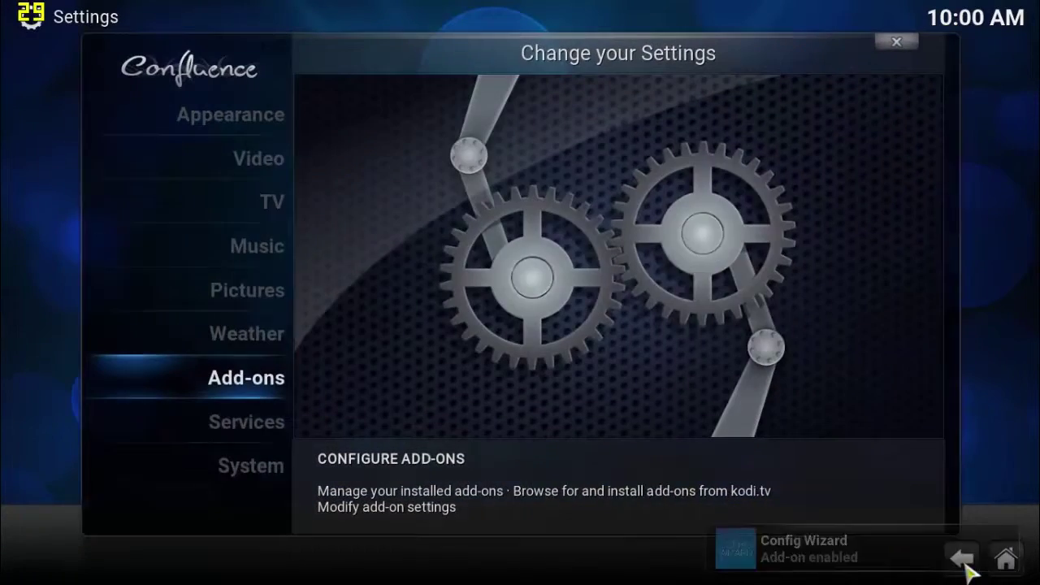
click(1001, 564)
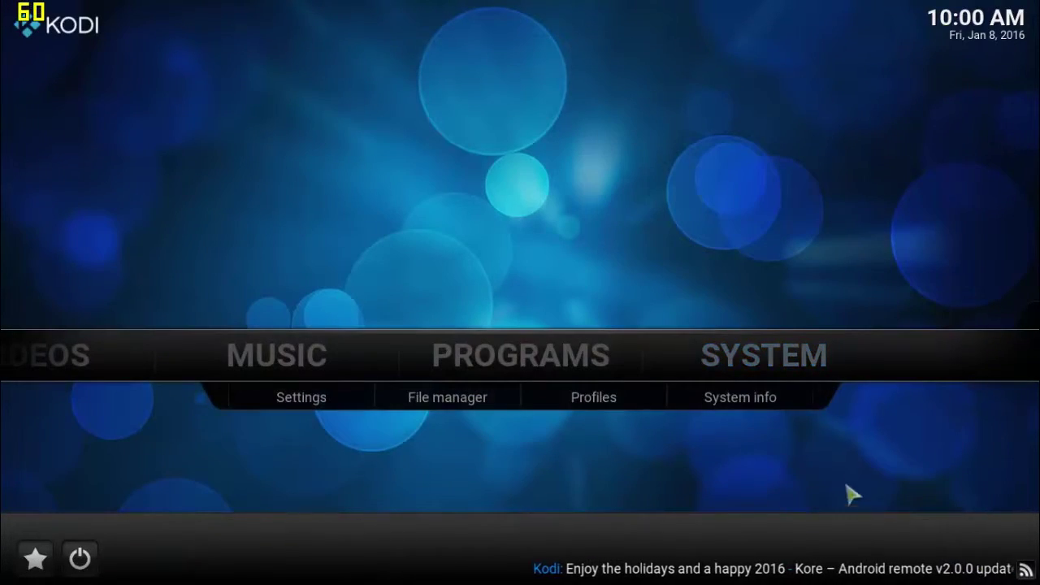
click(561, 358)
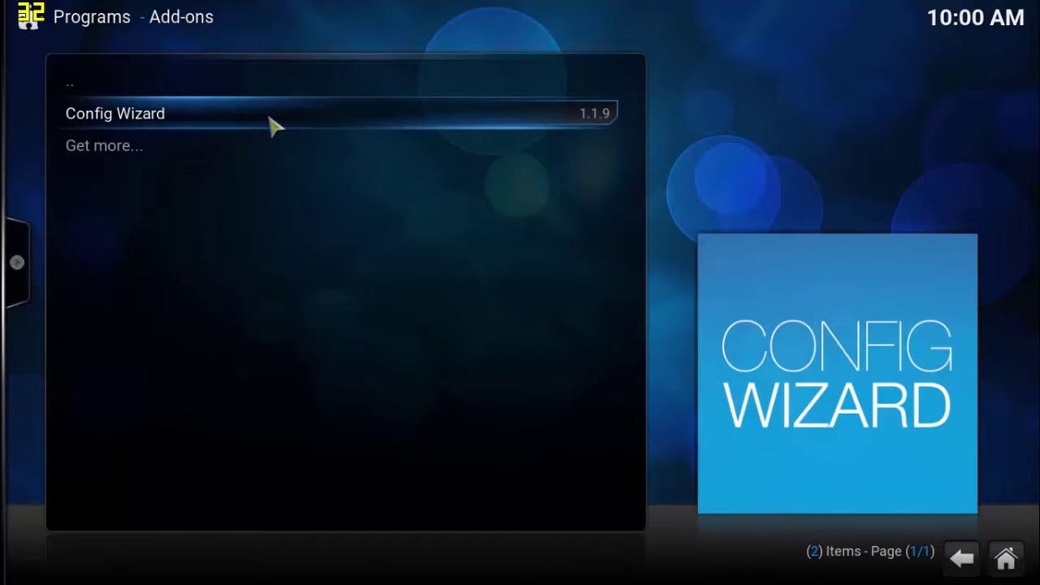
click(272, 126)
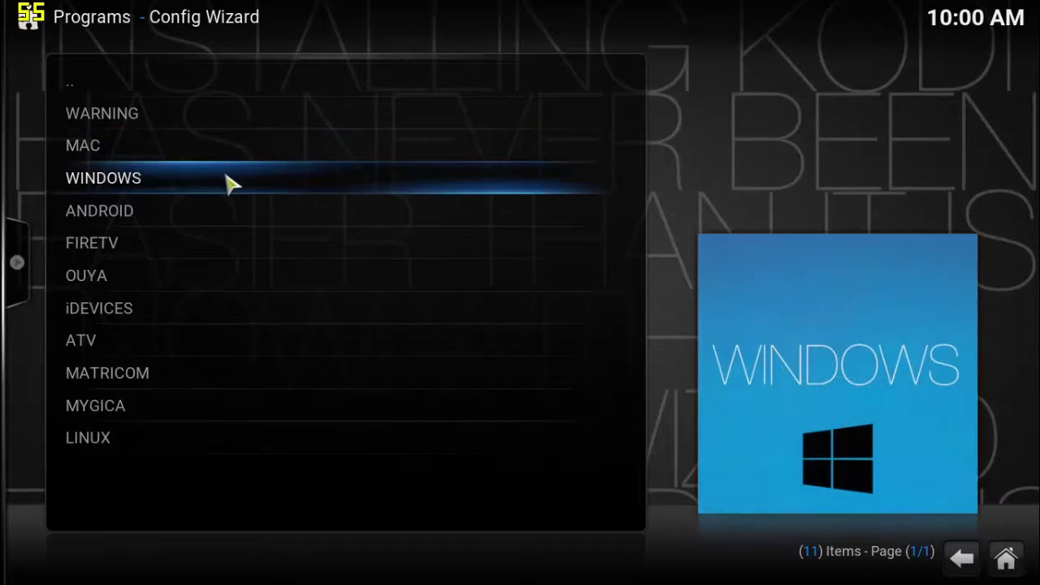
click(231, 183)
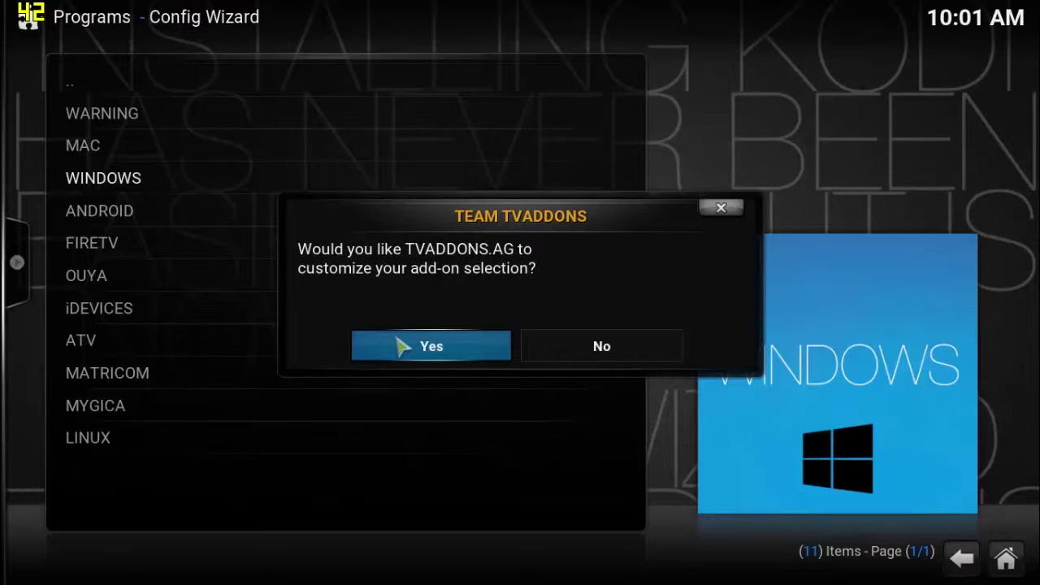
click(467, 345)
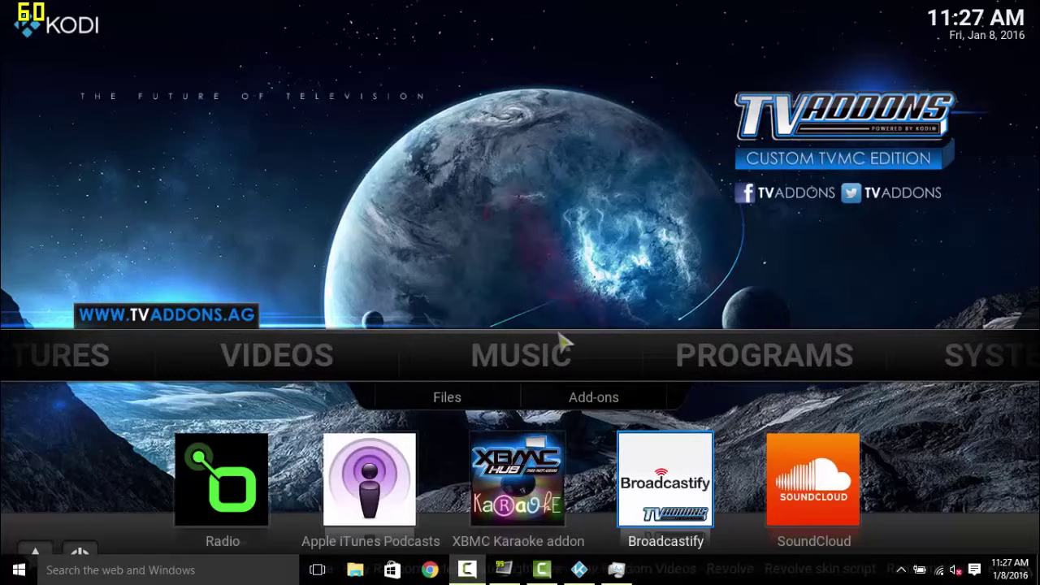
Open Genesis from Home, dismiss its changelog, enter Movies, and open then close Search
click(333, 354)
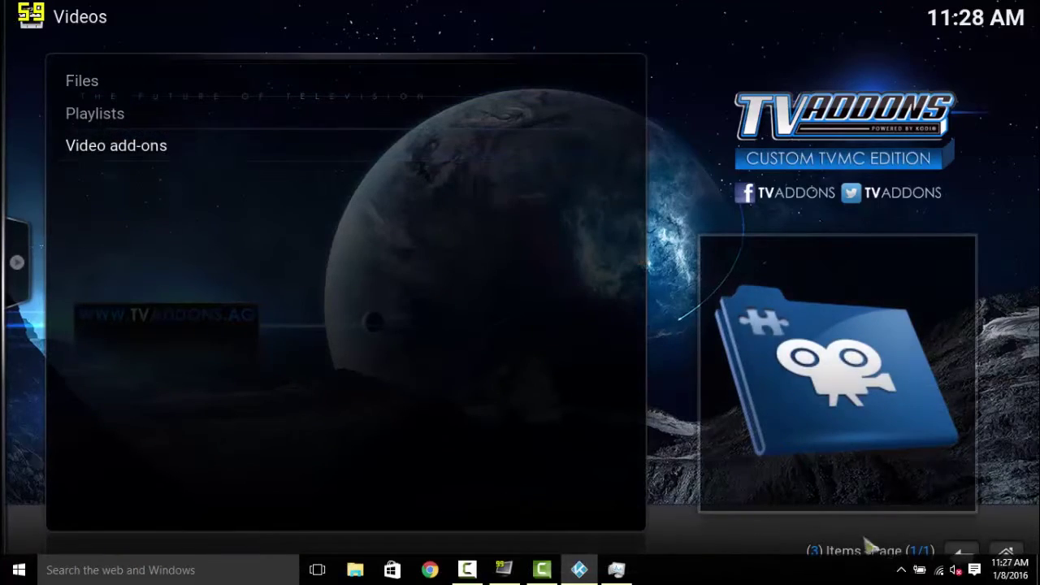
click(963, 551)
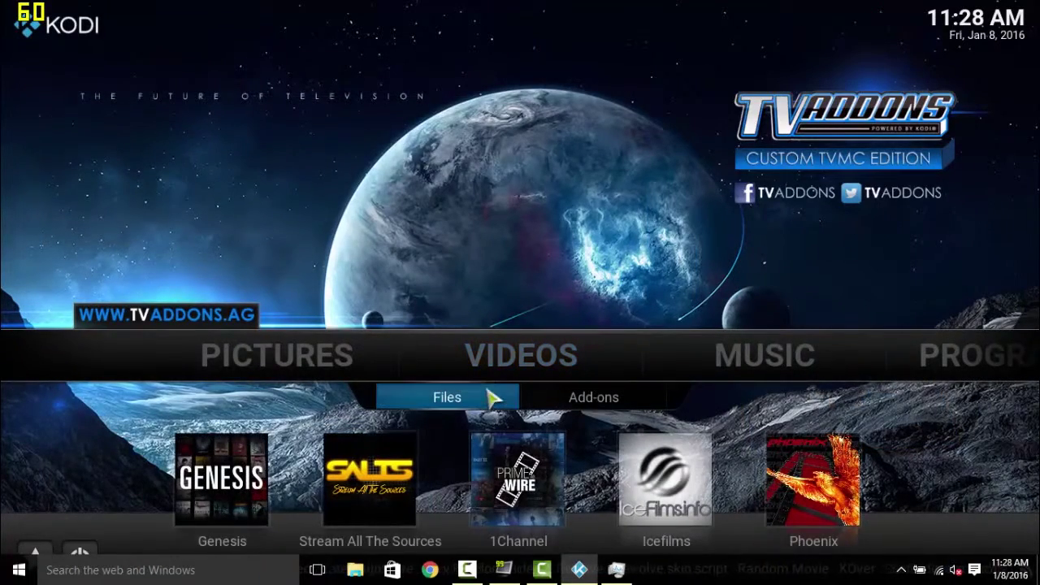
click(235, 507)
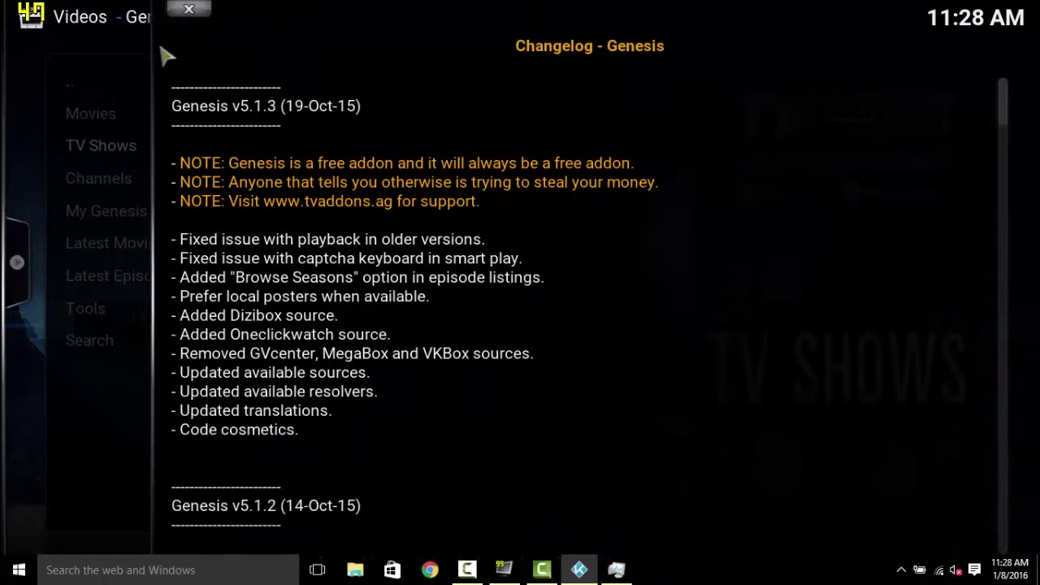
click(185, 10)
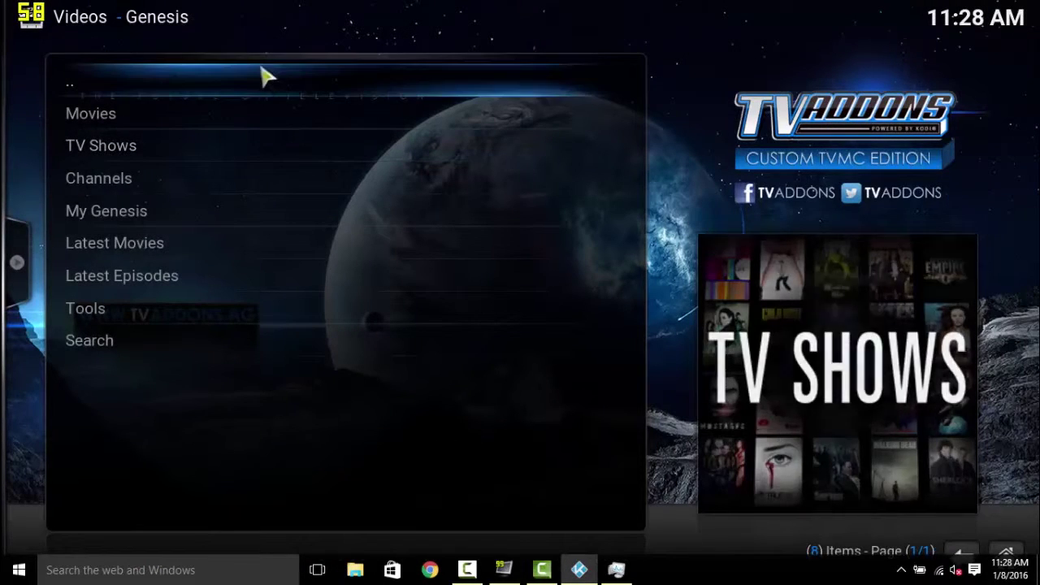
click(252, 118)
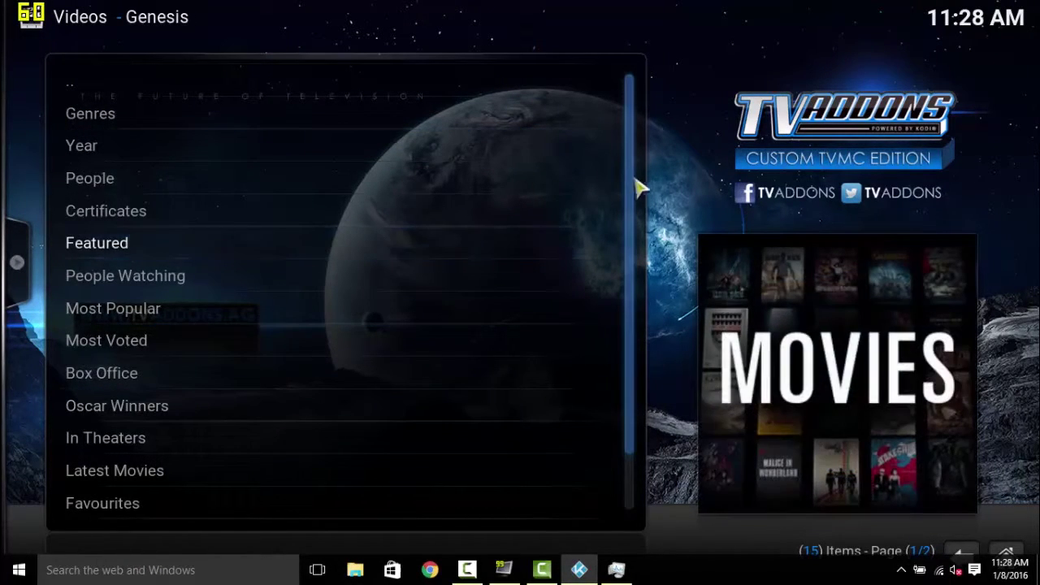
scroll(629, 352, down, 2)
click(333, 499)
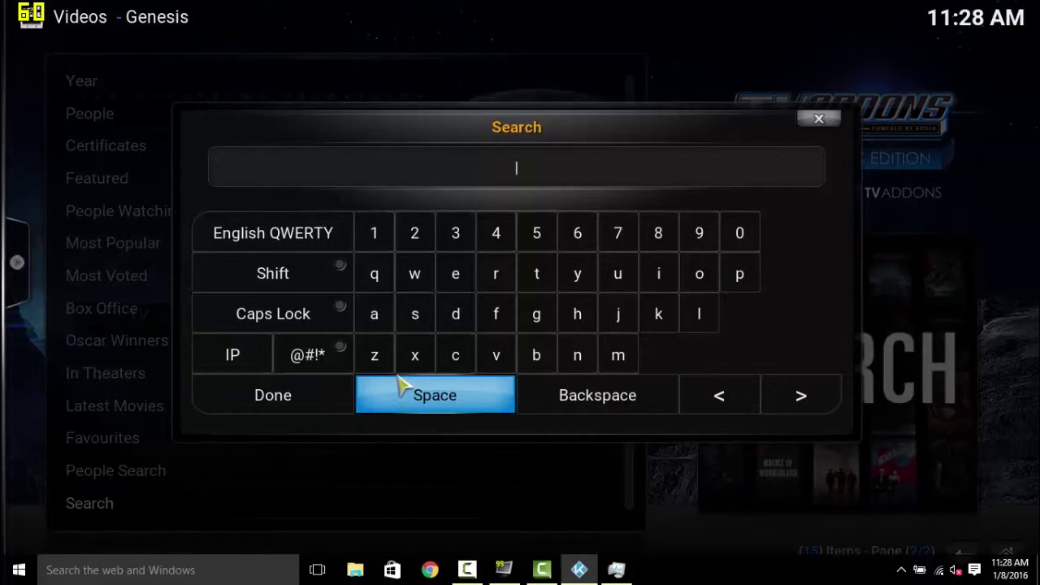
click(244, 394)
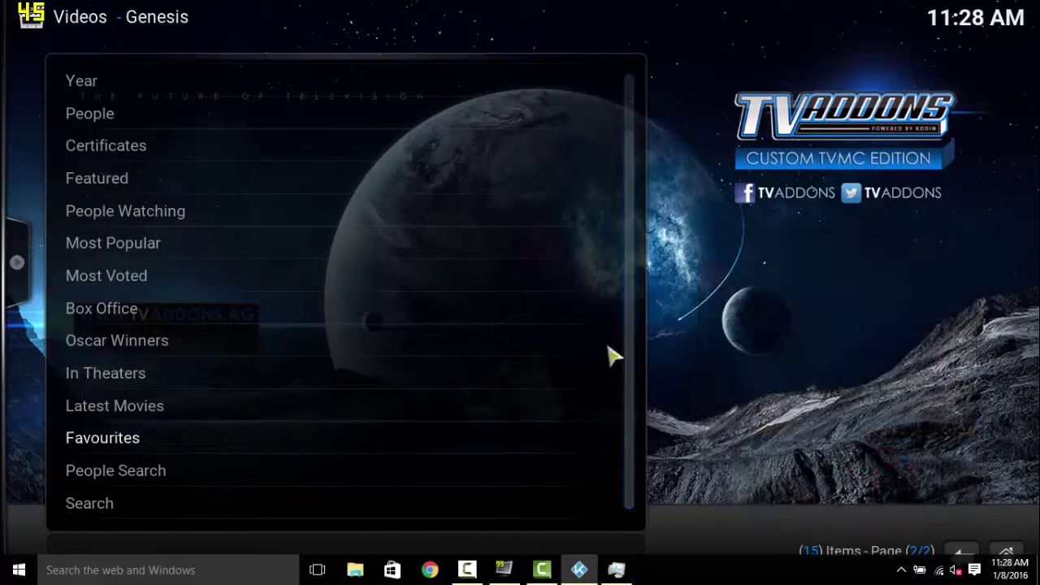
From Most Popular, play Star Wars: The Force Awakens via source 05 PRIMEWIRE FILENUKE CAM
click(172, 246)
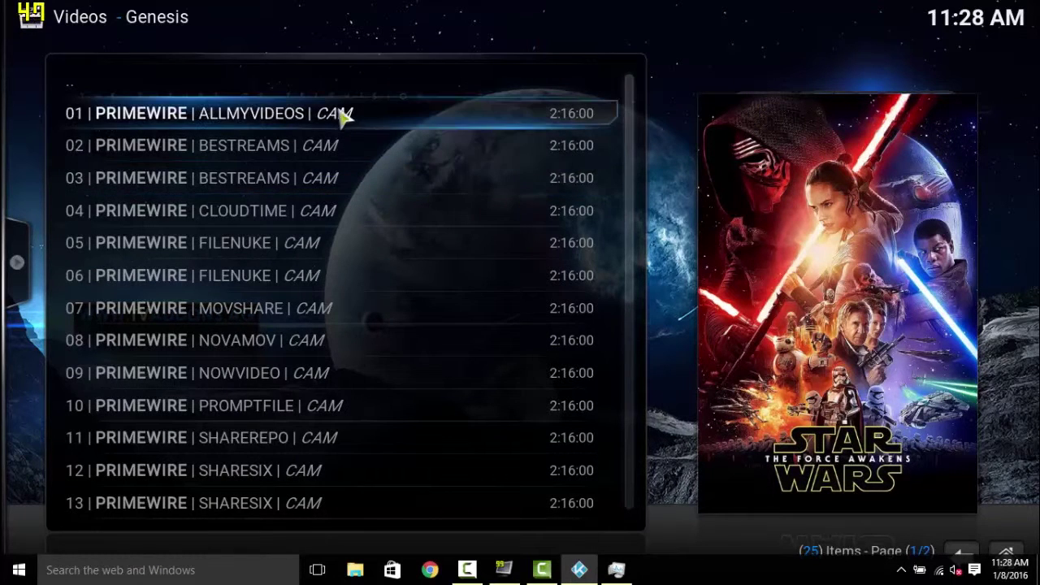
click(325, 263)
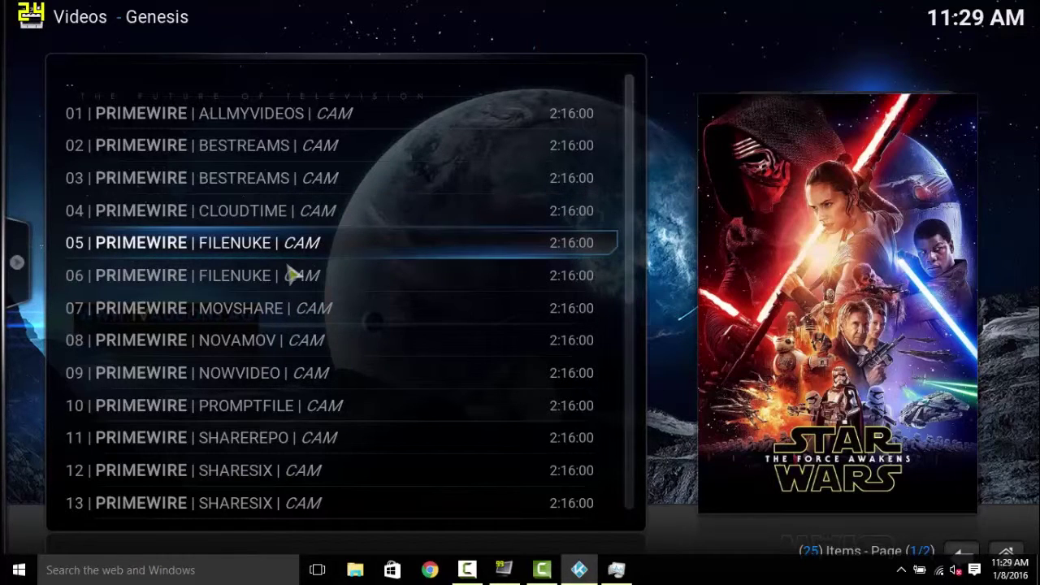
key(Return)
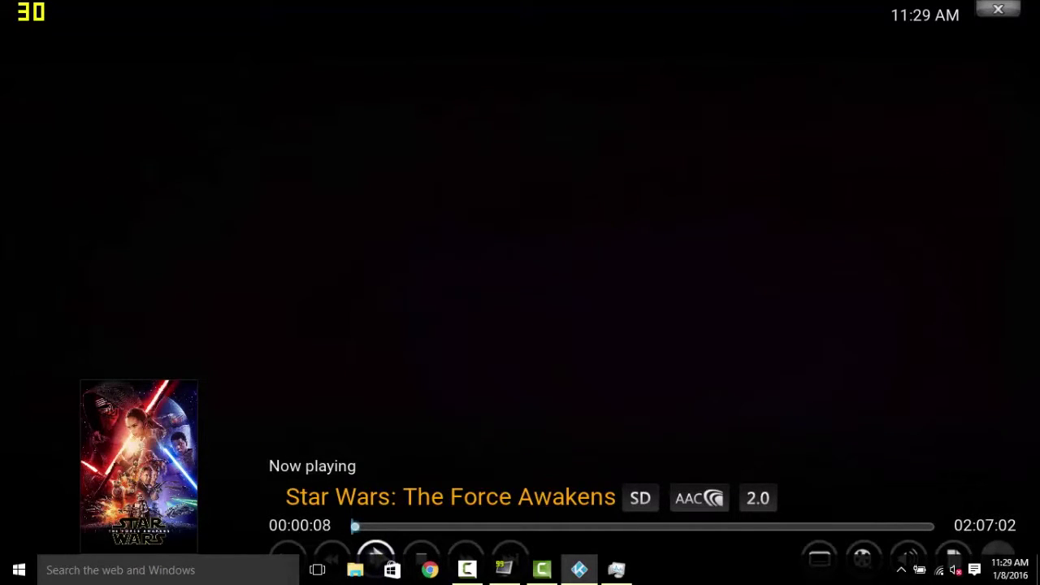
Pause and stop the Star Wars stream, then back out to the Genesis menus
click(376, 557)
click(412, 556)
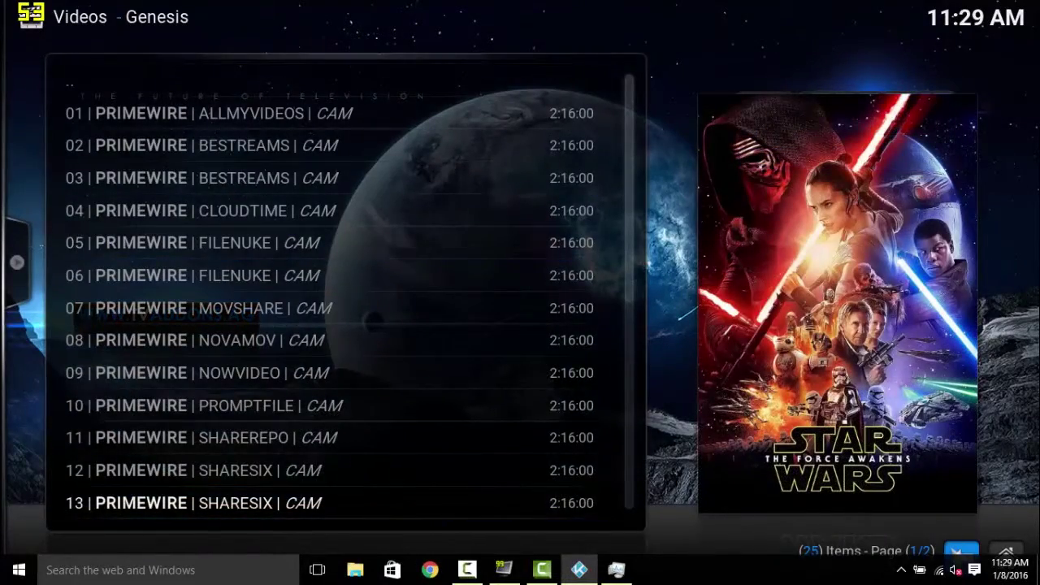
key(BackSpace)
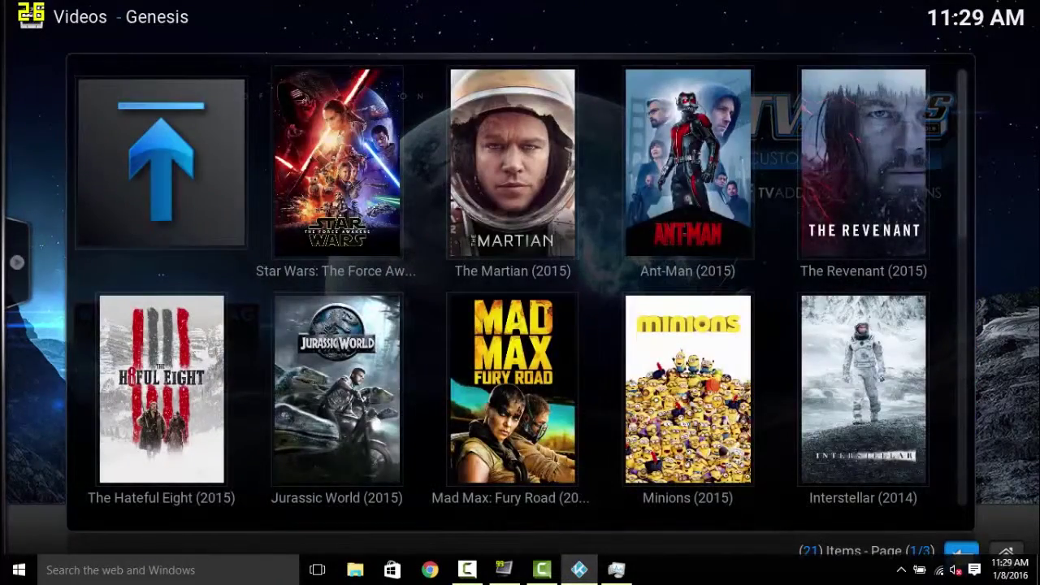
key(BackSpace)
key(BackSpace)
key(BackSpace)
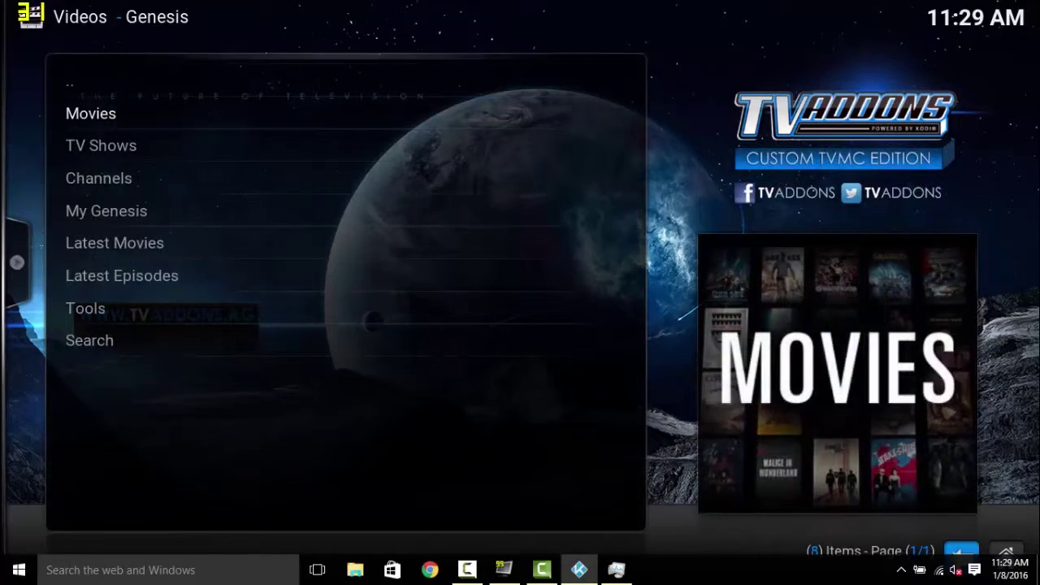